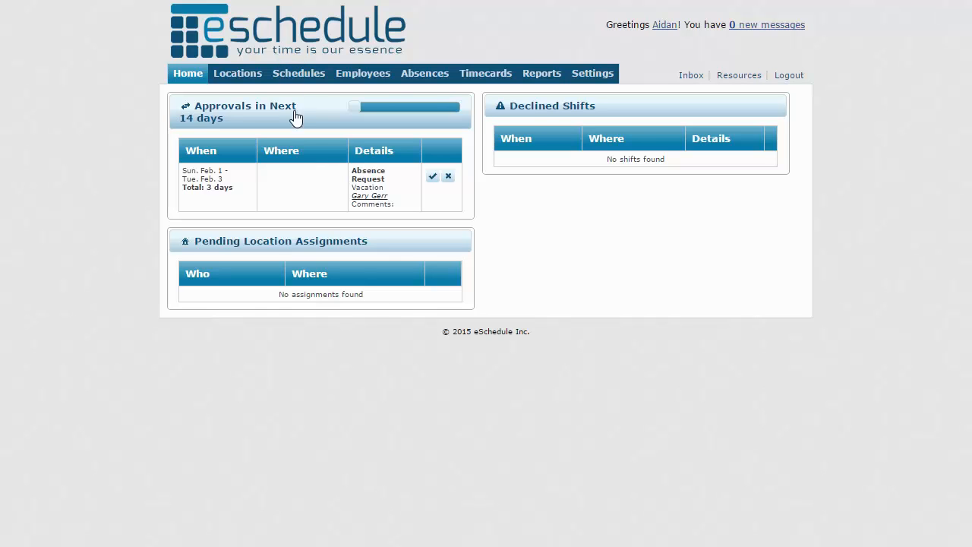
Open the Store 03 Schedule in View 2.
left_click(295, 76)
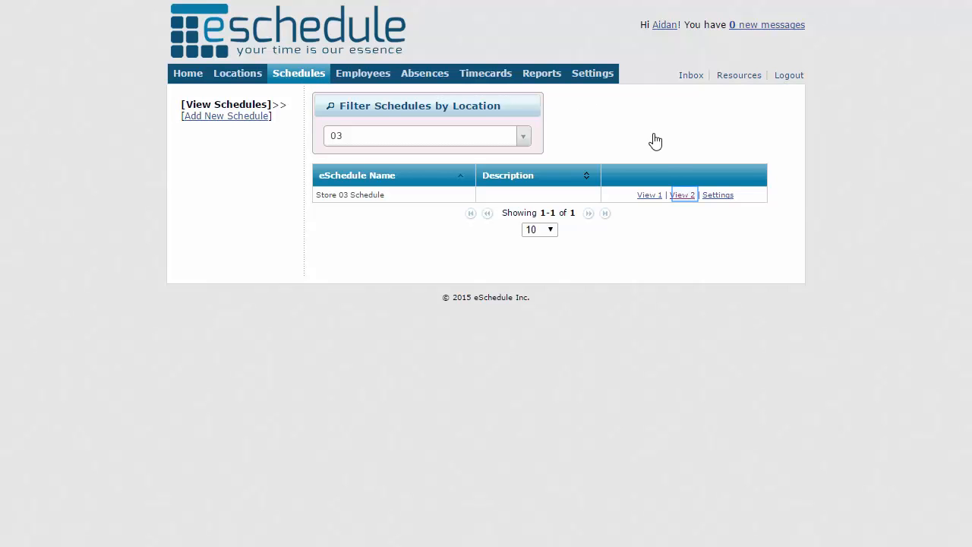
left_click(683, 195)
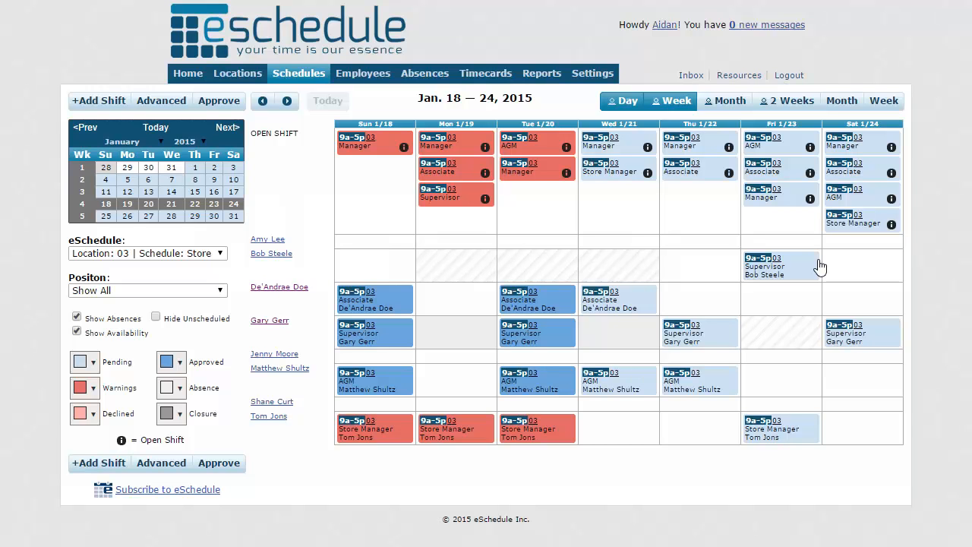
Look at the schedule in the employee day view and the month view, returning to the employee week view.
left_click(621, 101)
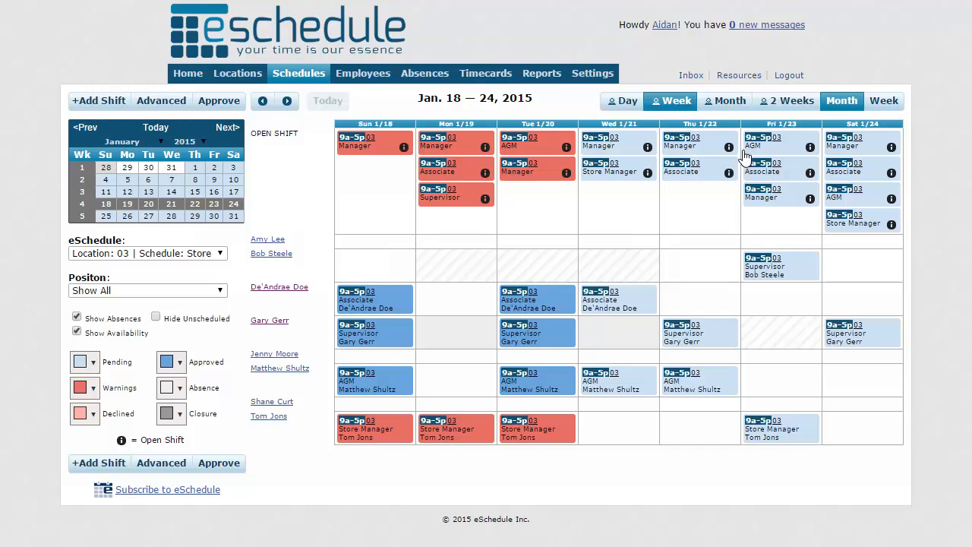
left_click(853, 103)
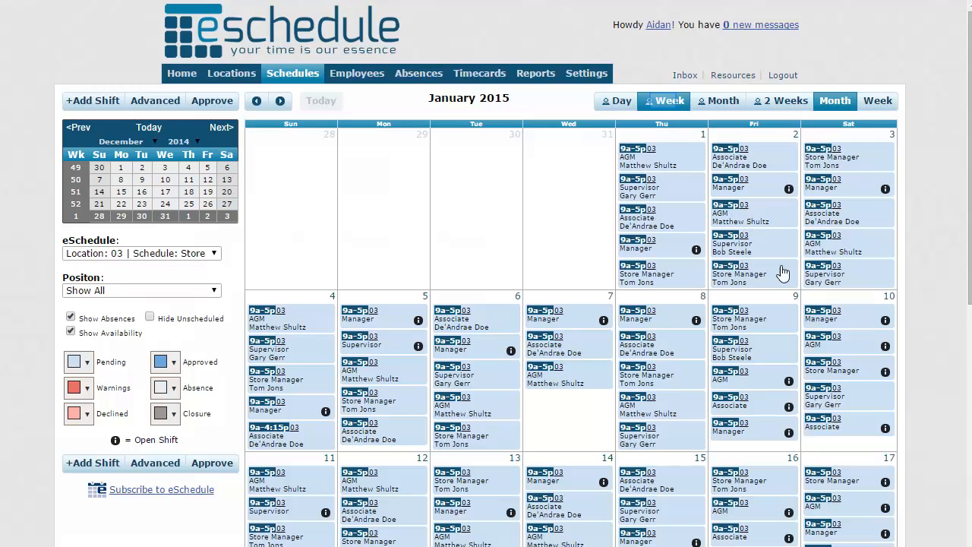
left_click(665, 102)
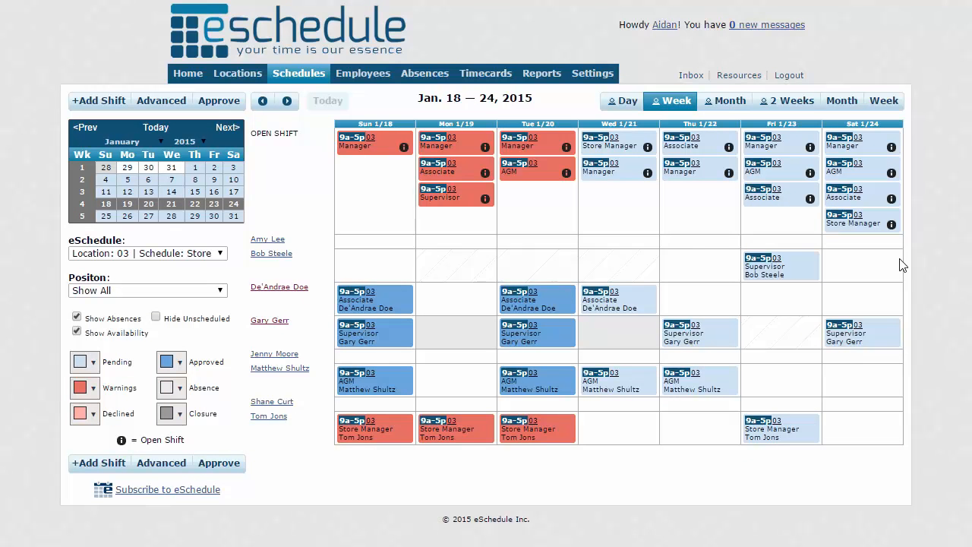
Hide absences on the schedule for the week of Jan. 25–31, 2015, and return to the week of Jan. 18–24.
left_click(79, 318)
left_click(207, 130)
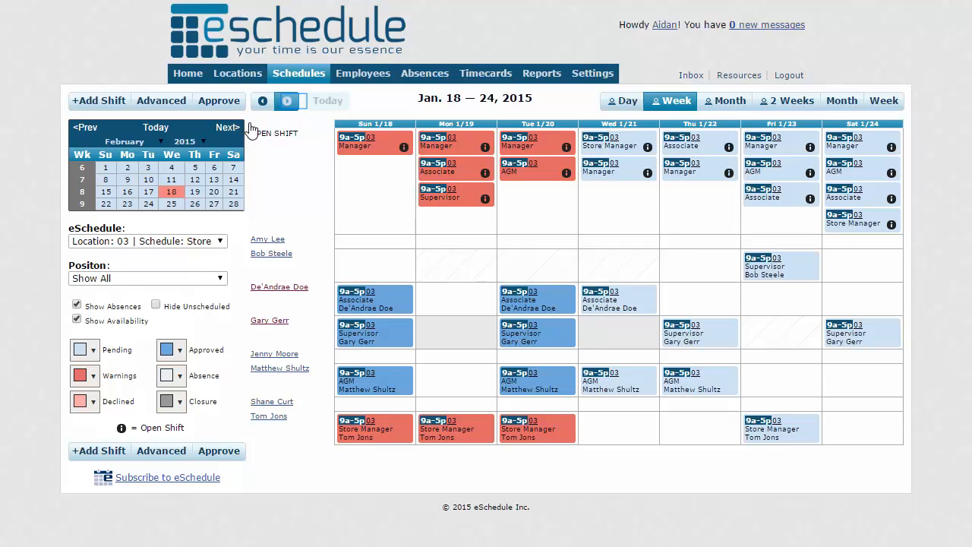
left_click(293, 102)
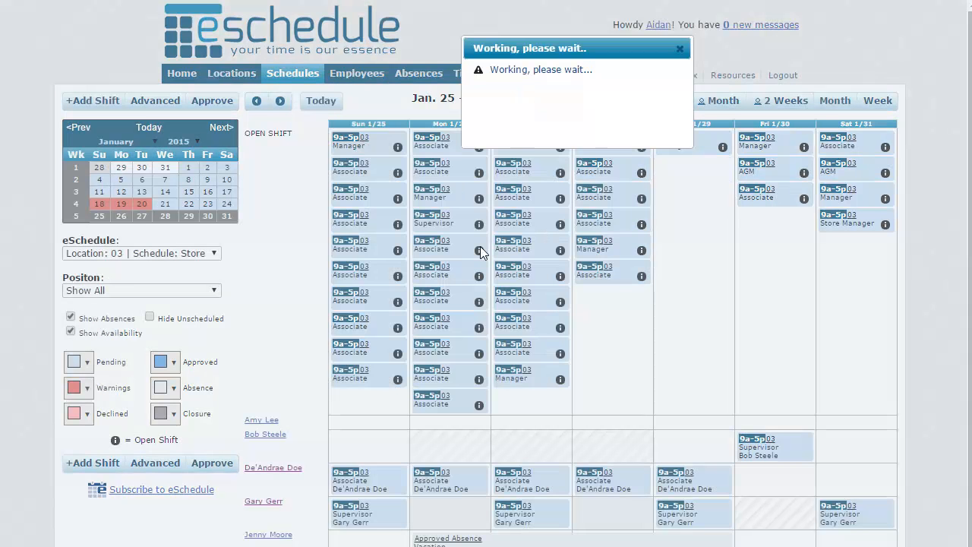
scroll(607, 346, "down", 1)
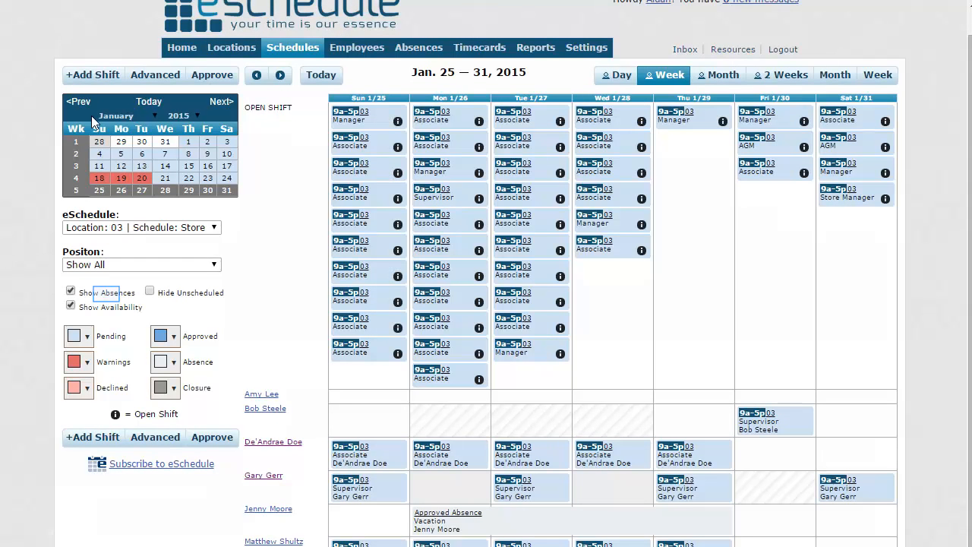
left_click(106, 294)
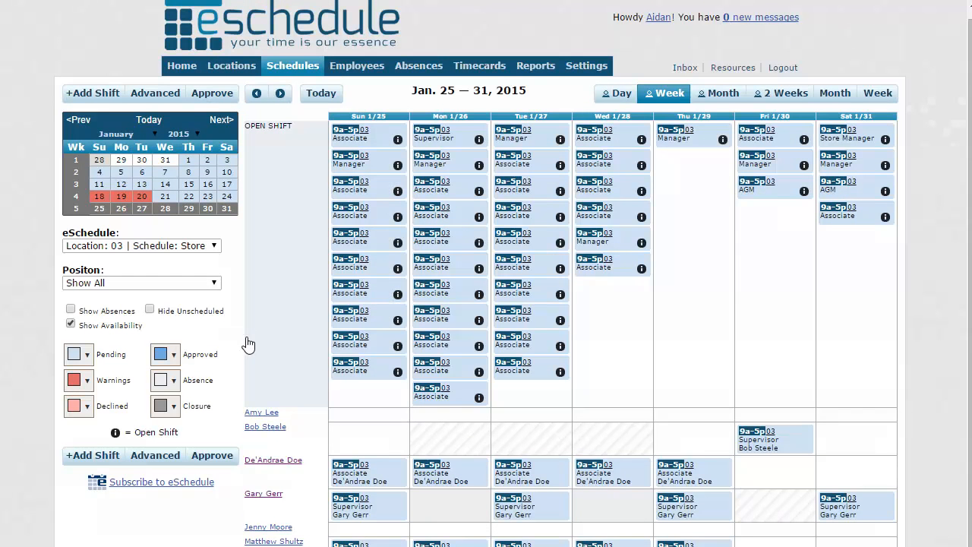
left_click(258, 93)
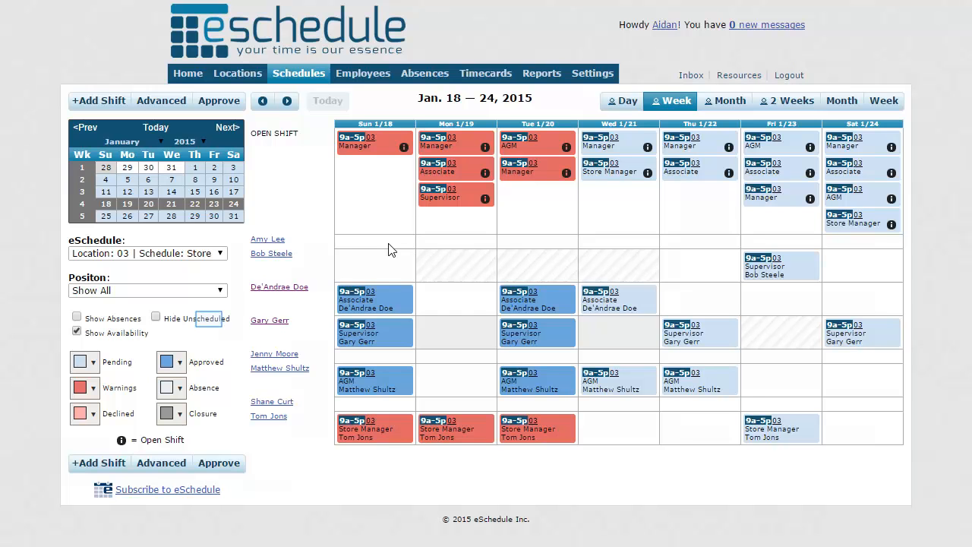
Try out hiding unscheduled employees and turning off the availability display, restoring each setting after viewing its effect.
left_click(212, 322)
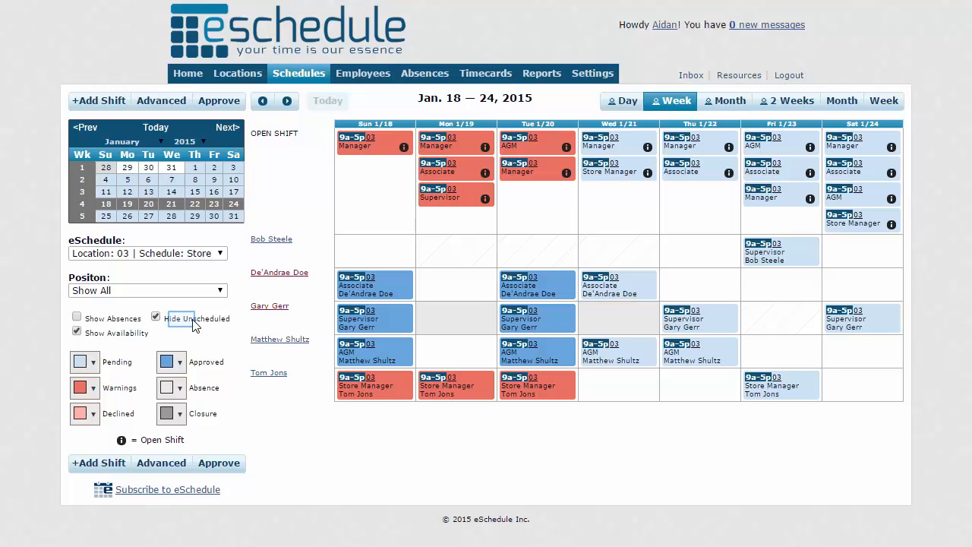
left_click(184, 325)
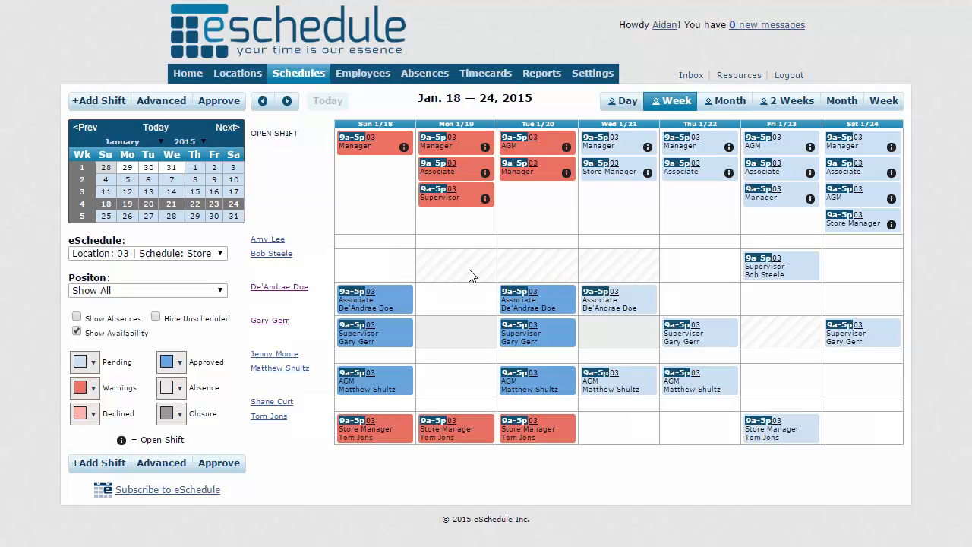
mouse_move(467, 268)
left_click(132, 334)
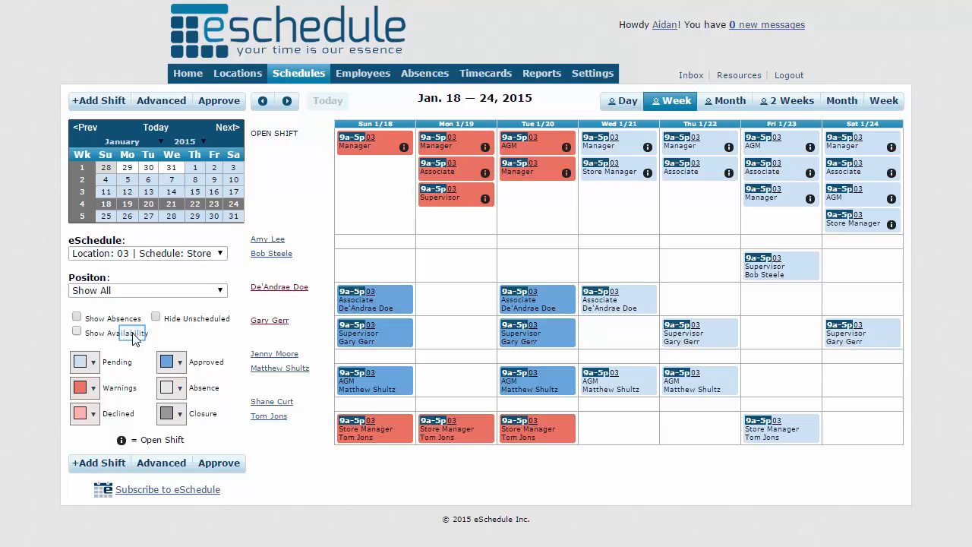
left_click(133, 334)
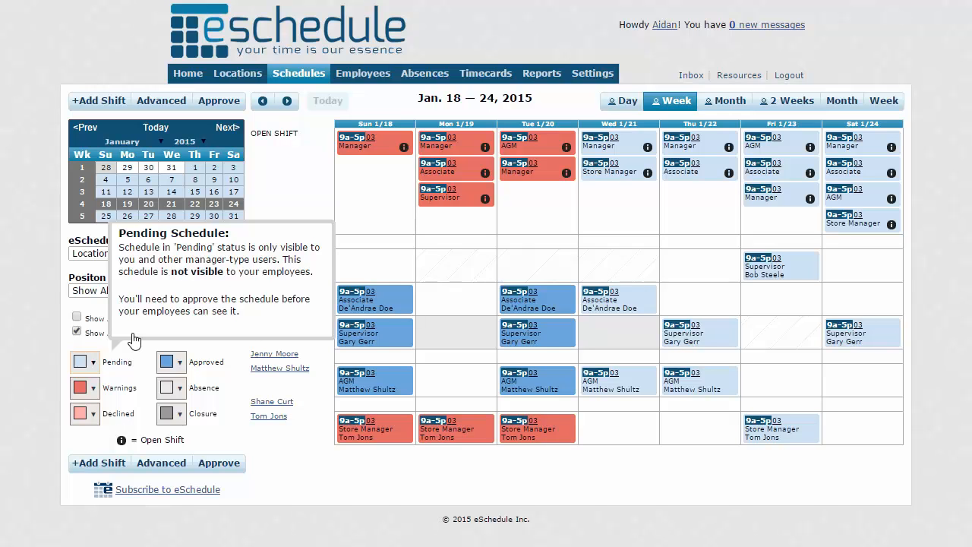
Change the Pending shift color to light red, rgb(244, 204, 204), and the Approved shift color to dark teal.
left_click(93, 365)
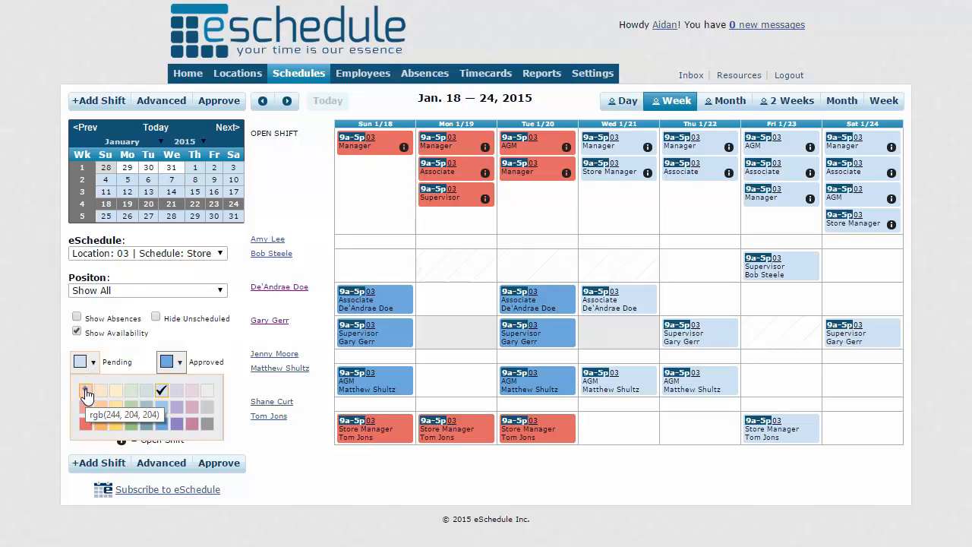
left_click(85, 392)
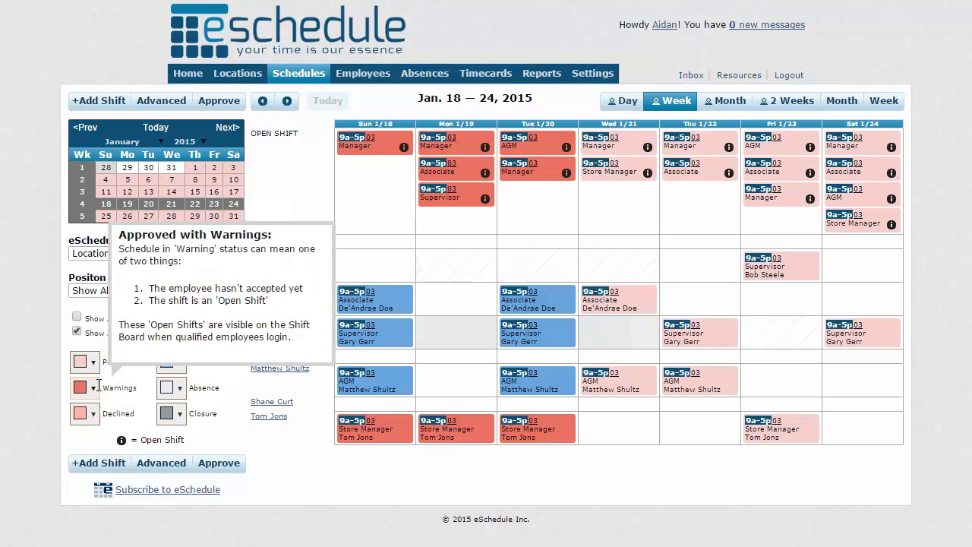
left_click(176, 366)
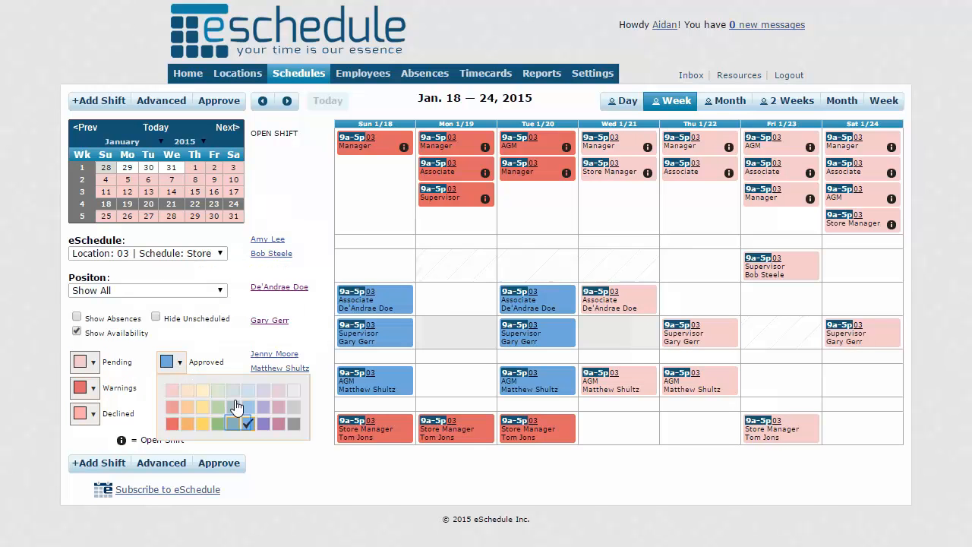
left_click(234, 424)
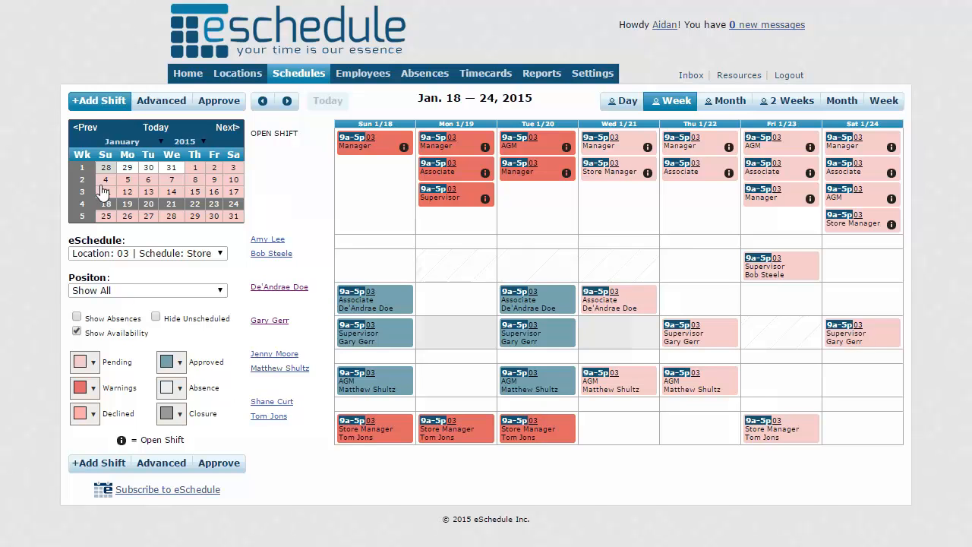
Start a new open shift on Tuesday 1/20 and set its position to Associate.
left_click(531, 210)
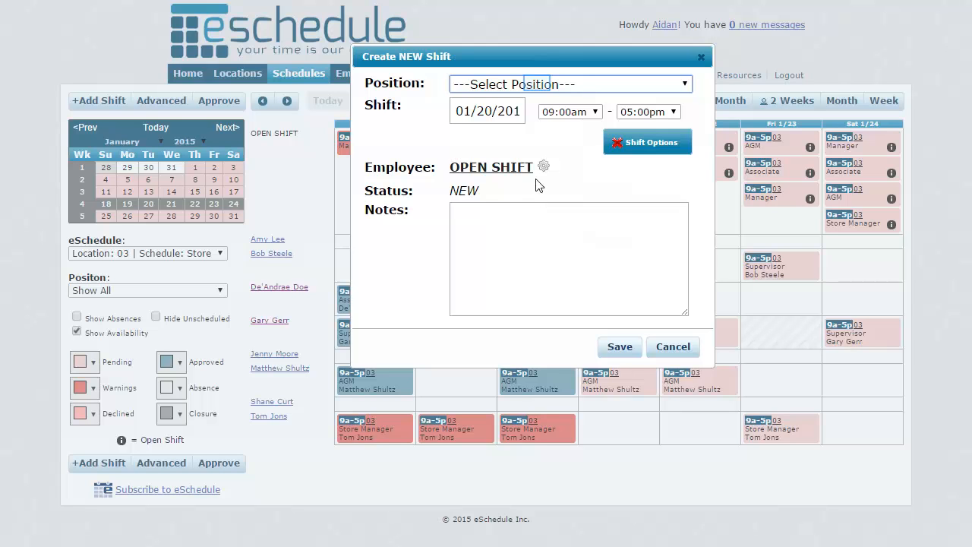
left_click(538, 85)
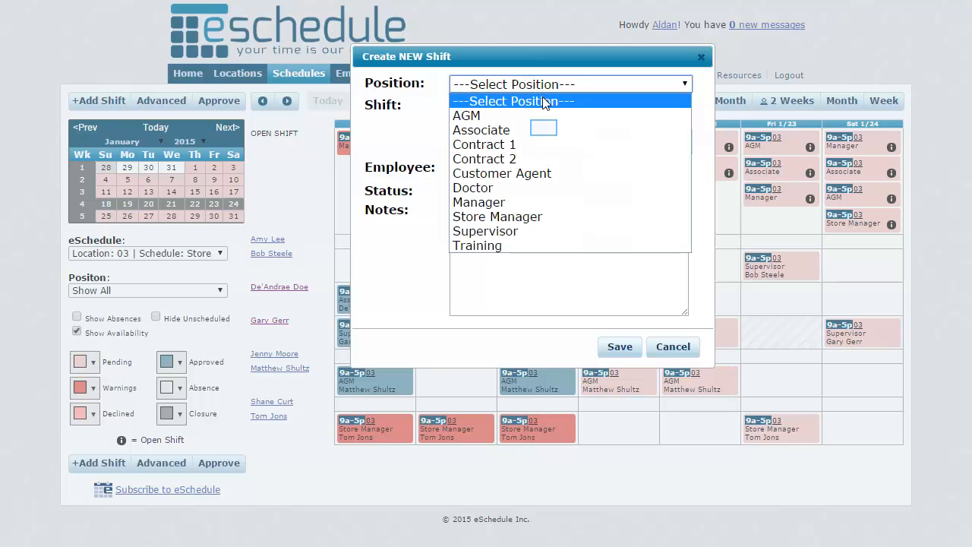
left_click(546, 130)
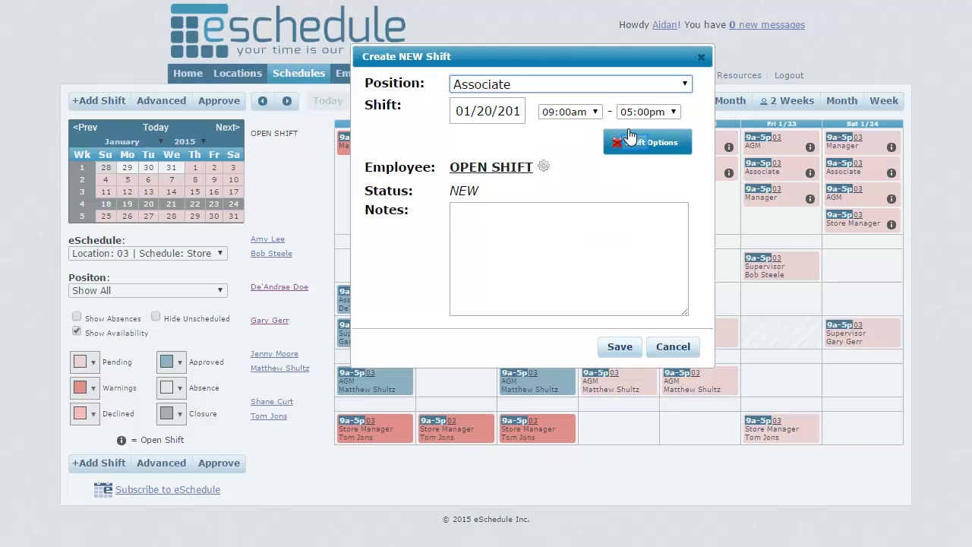
Use the shift options to create 5 shifts each on Monday, Tuesday and Thursday of the week, and save them.
left_click(636, 148)
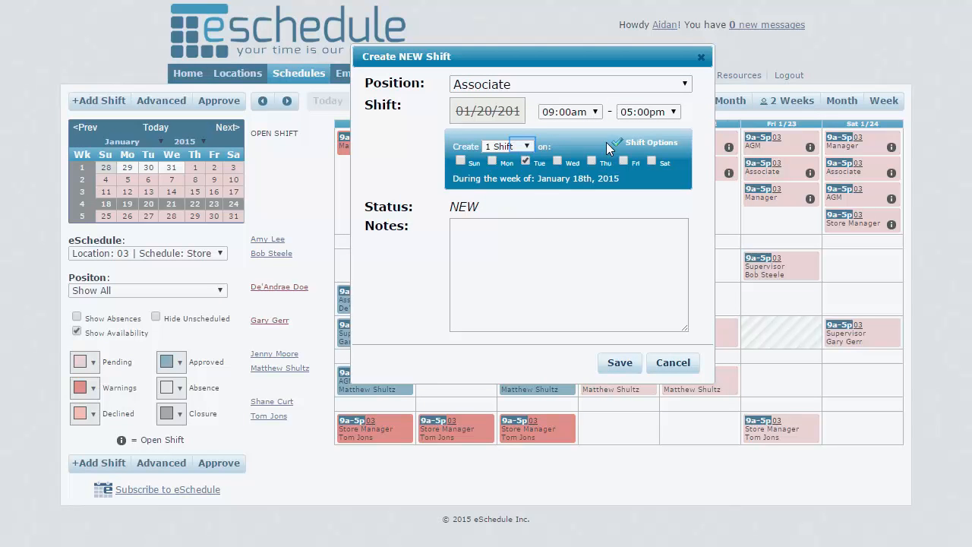
left_click(525, 144)
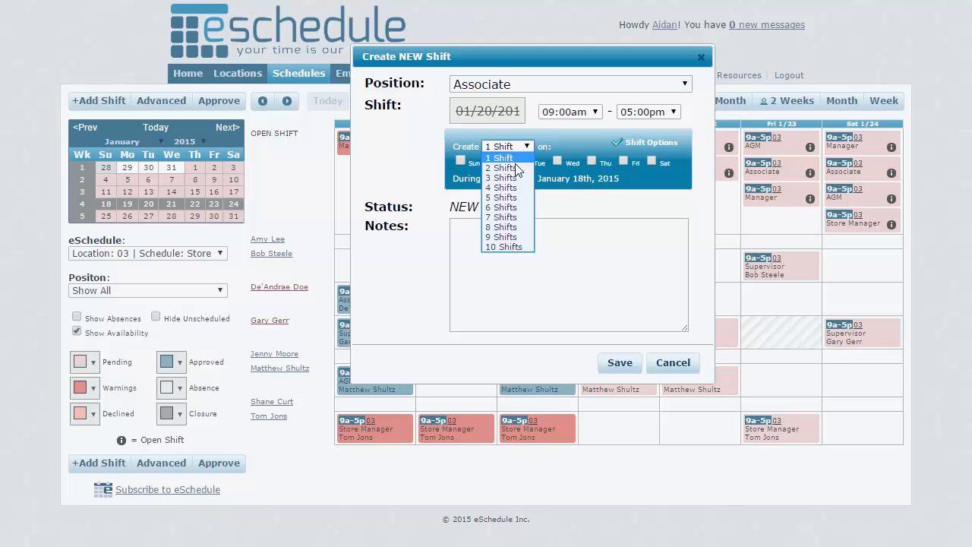
left_click(515, 198)
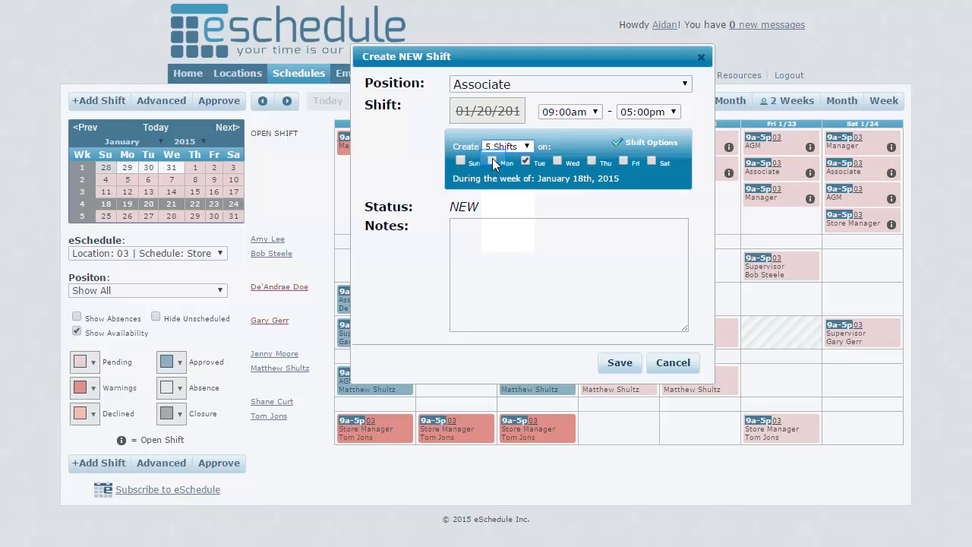
left_click(492, 160)
left_click(592, 161)
left_click(619, 363)
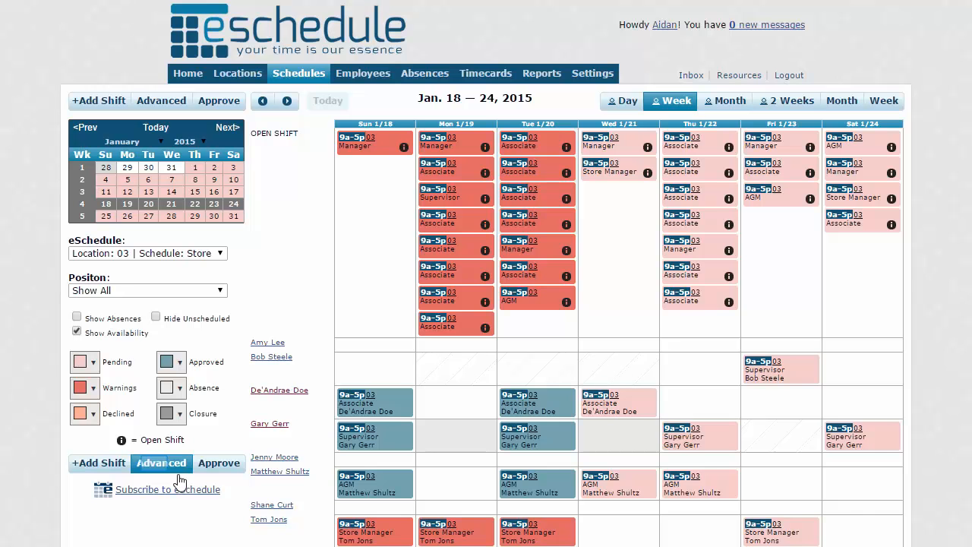
Choose the advanced Copy Shifts option and set the source week to 02/22/2015 - 02/28/2015.
left_click(156, 469)
left_click_drag(173, 438, 556, 211)
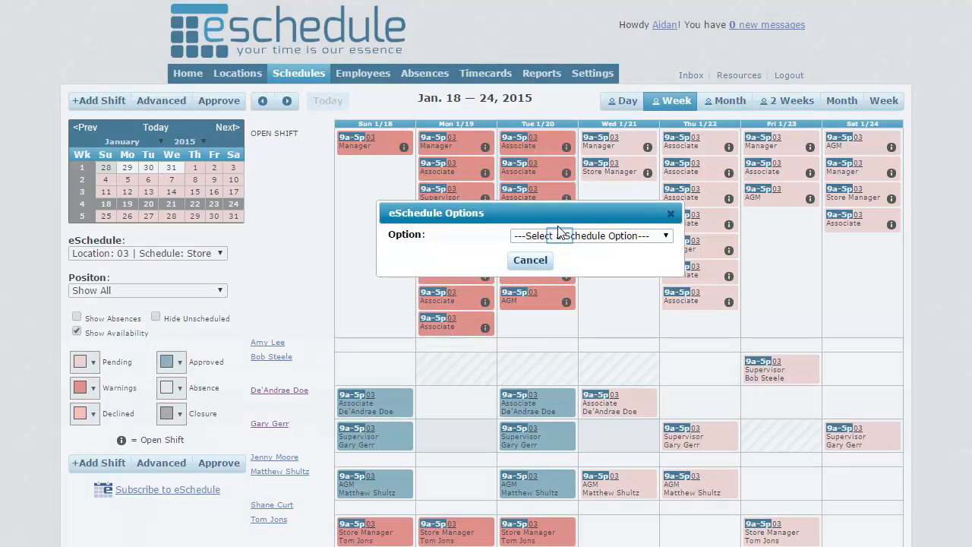
left_click(560, 236)
left_click(546, 284)
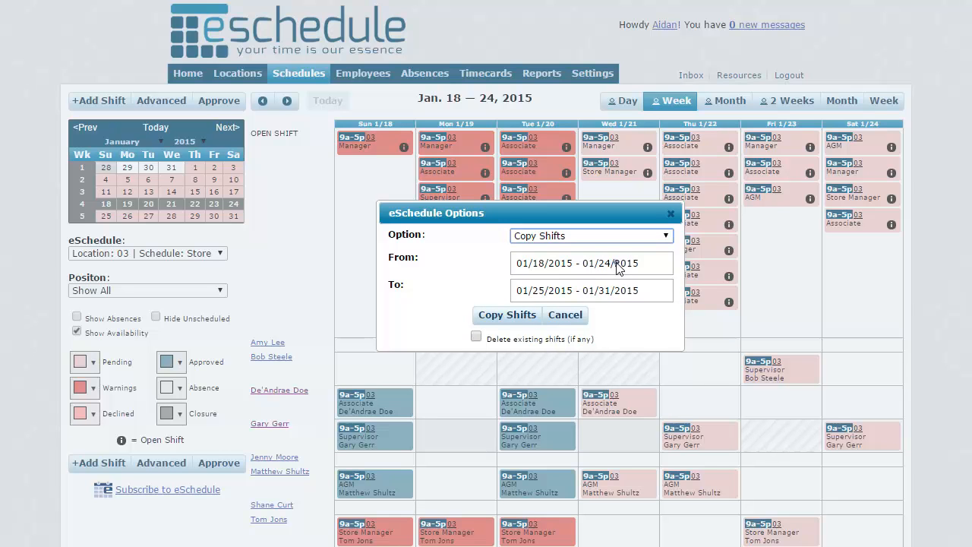
left_click(618, 263)
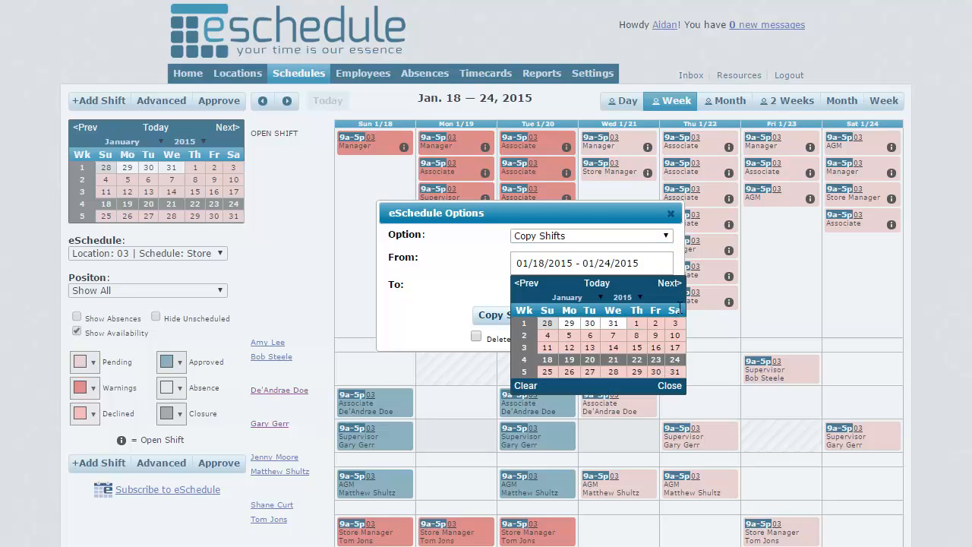
left_click(673, 290)
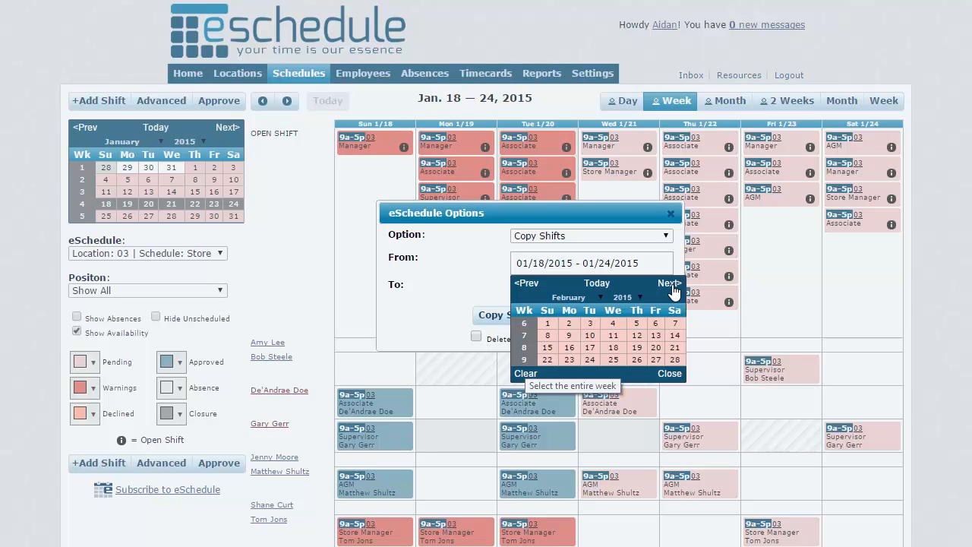
left_click(524, 360)
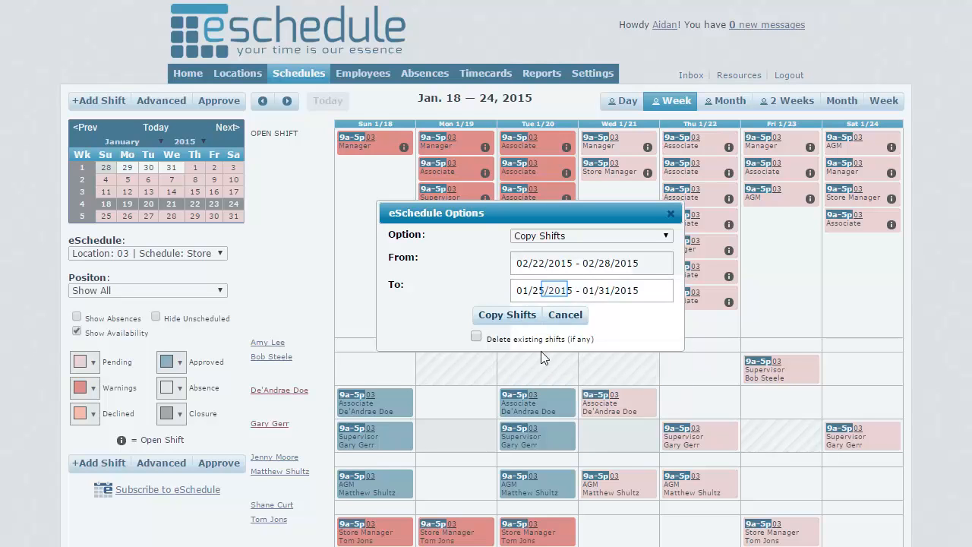
Set the destination week to 03/01/2015 - 03/07/2015 and copy the shifts.
left_click(560, 290)
double_click(673, 312)
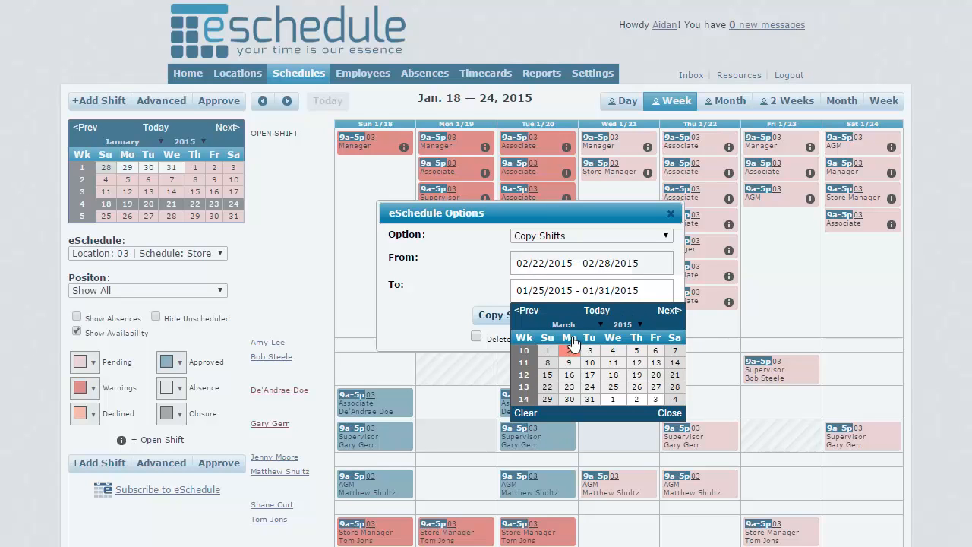
left_click(527, 354)
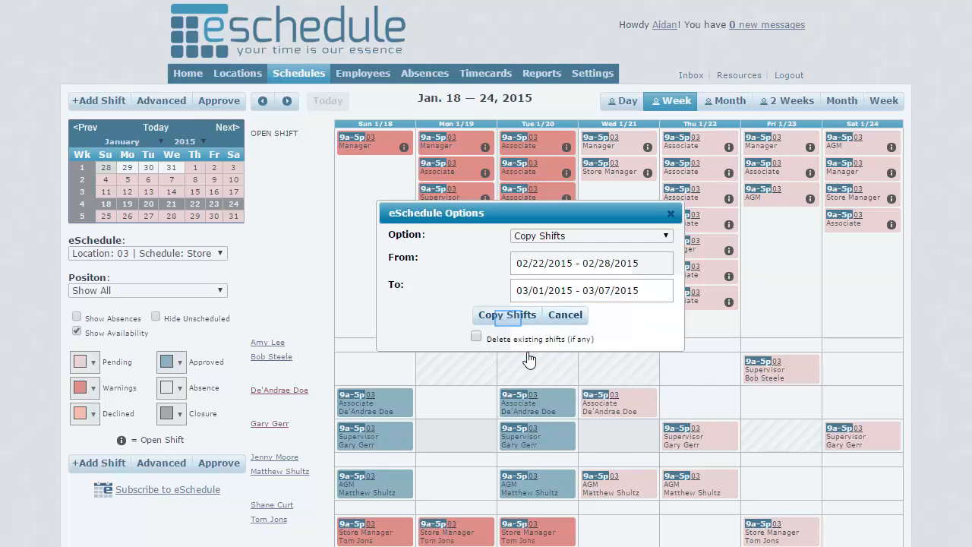
left_click(510, 320)
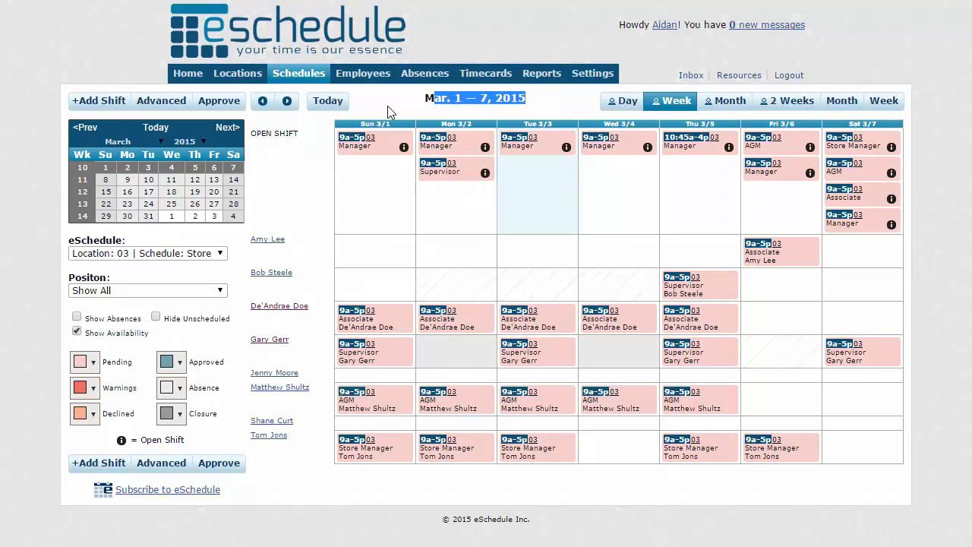
Return to the week of Feb. 22–28, 2015, and move the assigned Associate shift on Friday 2/27 to the open shifts.
left_click(266, 105)
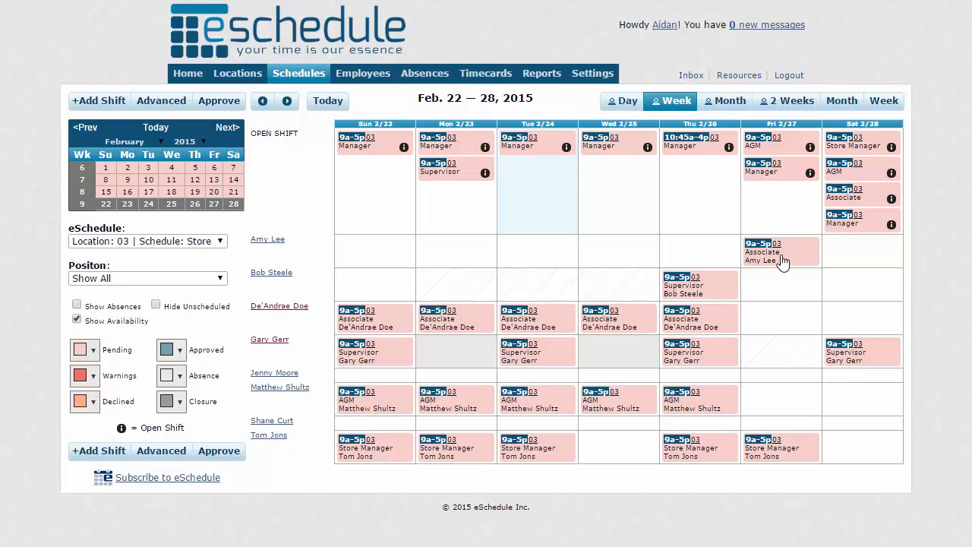
left_click_drag(782, 262, 784, 218)
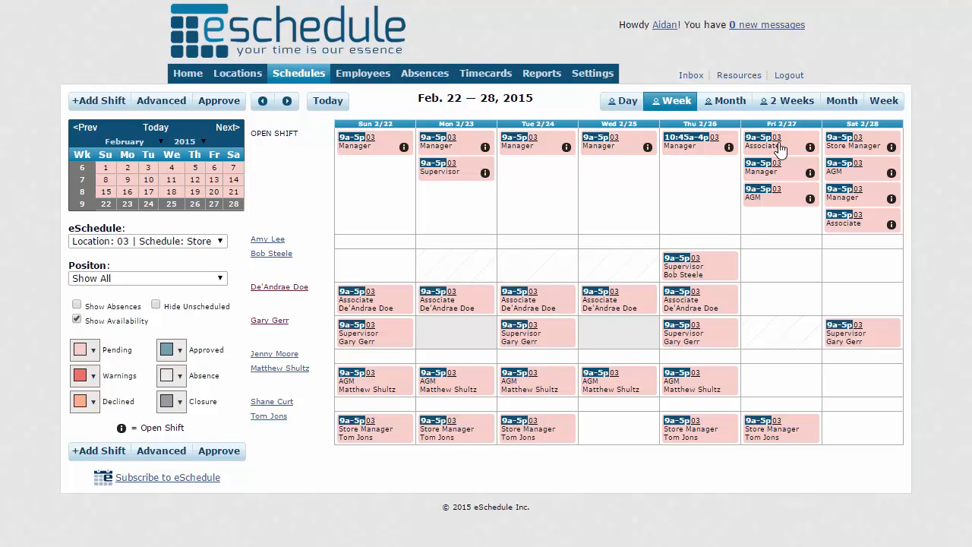
Assign the open Associate shift on Friday 2/27 to the first listed employee and move it to Thursday 2/26.
left_click_drag(782, 151, 783, 245)
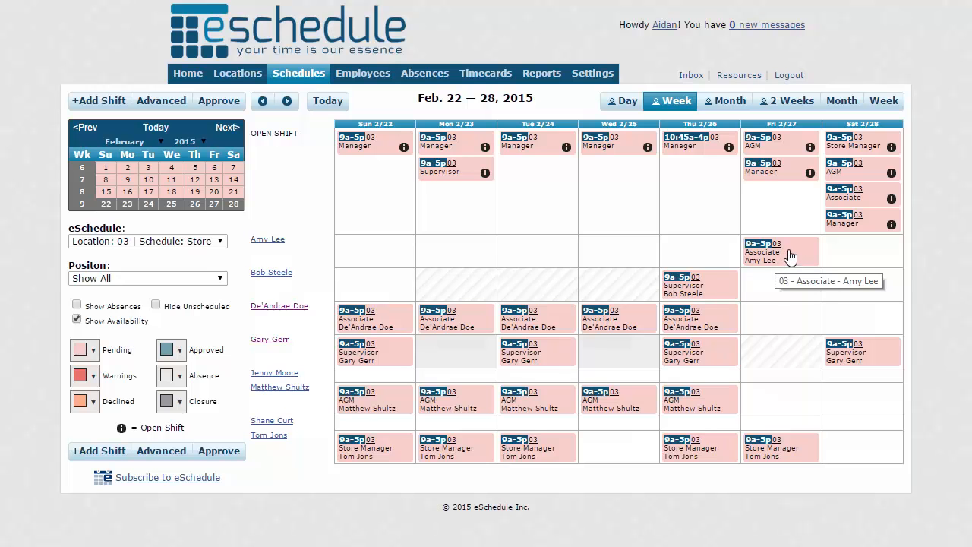
left_click_drag(790, 258, 762, 259)
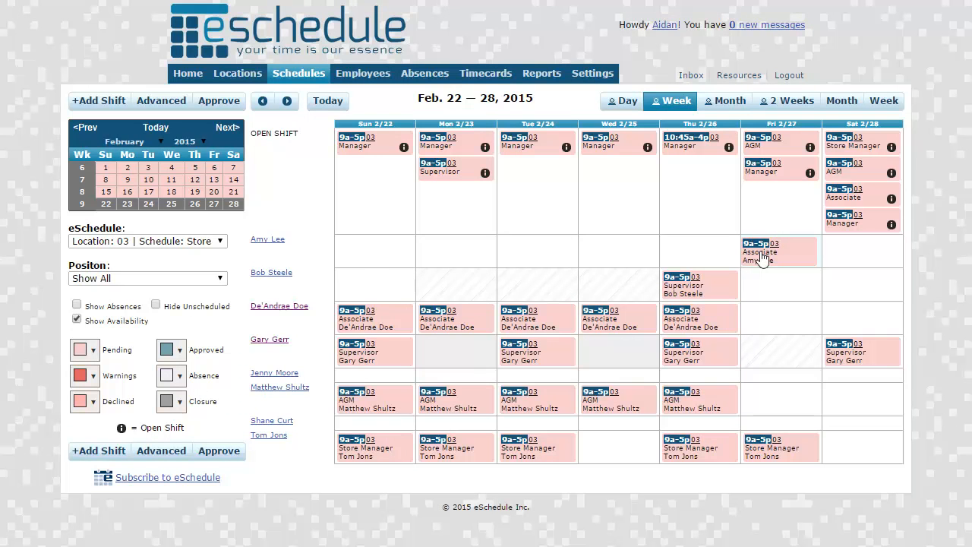
left_click_drag(762, 258, 687, 257)
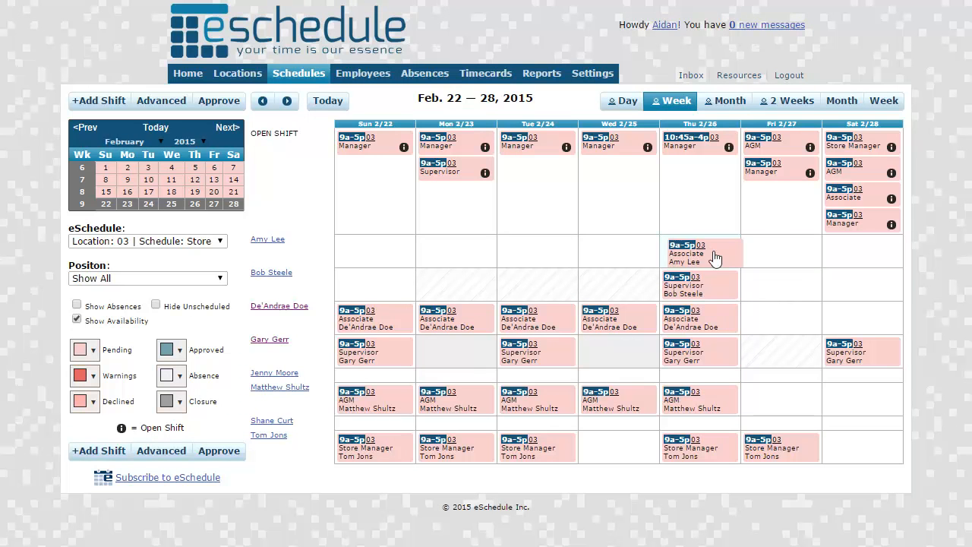
In the day view for Thursday, Feb. 26, change the open Manager shift's hours to 10:15a-1:45p.
left_click(619, 100)
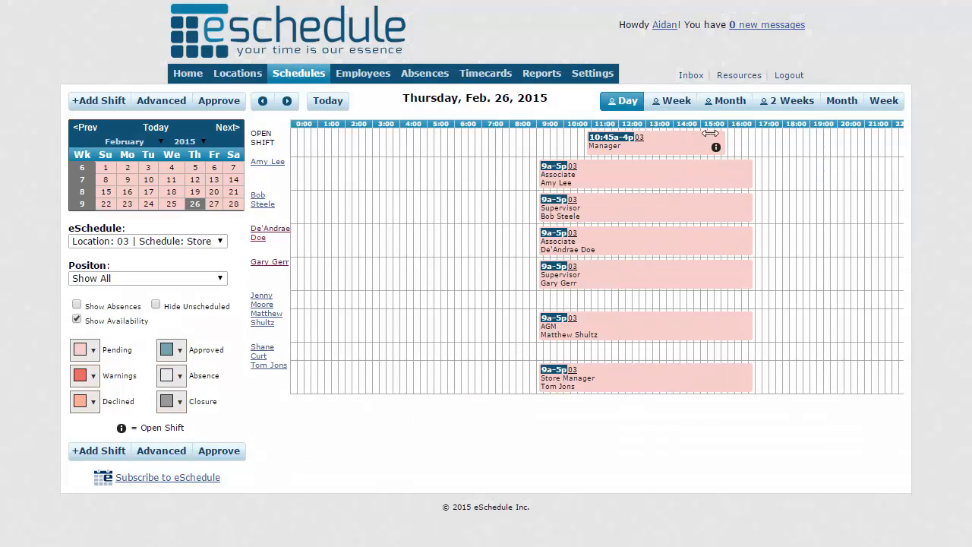
left_click_drag(726, 140, 768, 143)
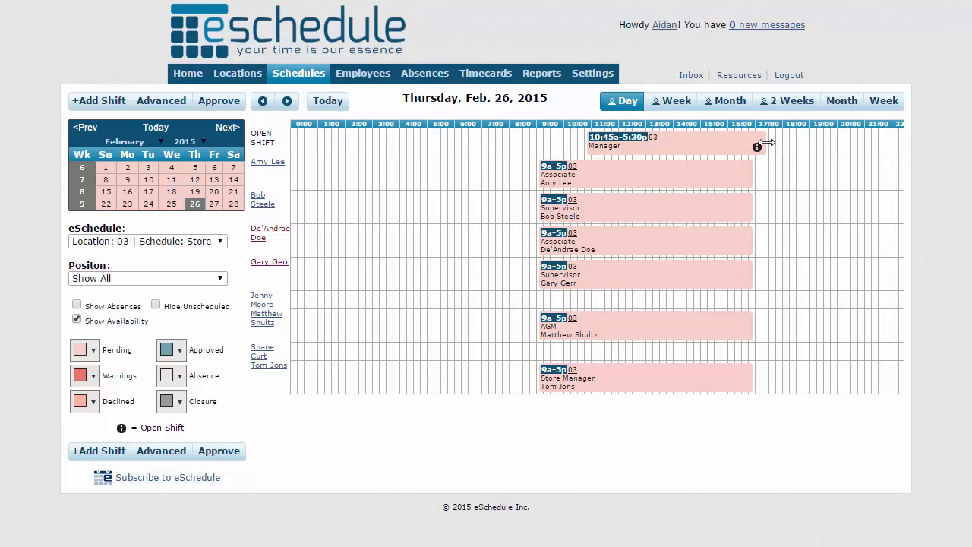
left_click_drag(727, 150, 602, 152)
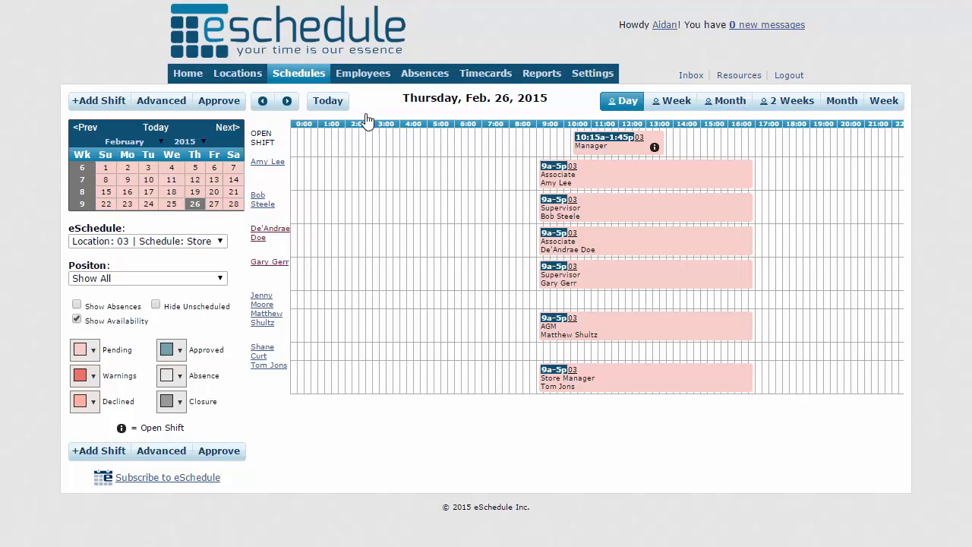
In the employee list for location 03, deselect the fourth, sixth and eighth employees, leaving the others selected.
left_click(338, 75)
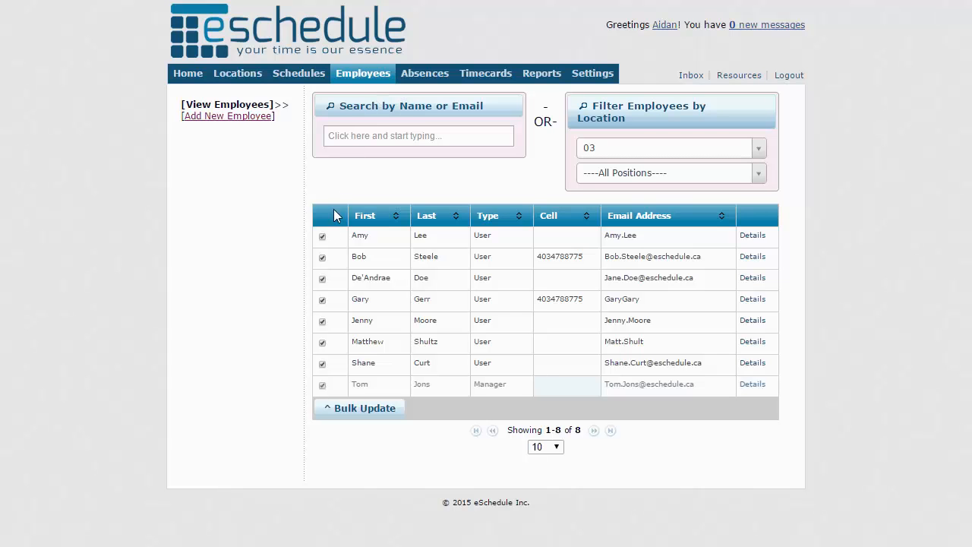
left_click(322, 385)
left_click(322, 344)
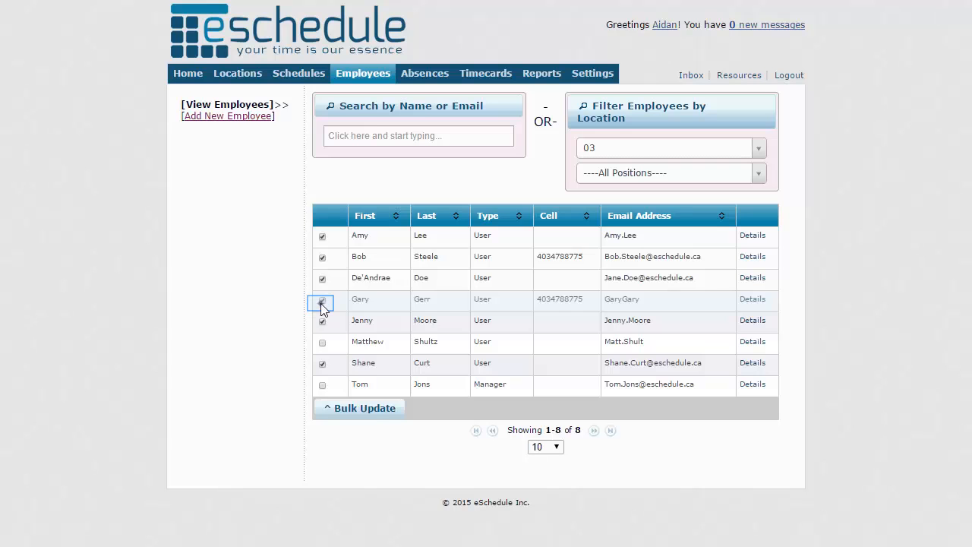
left_click(322, 301)
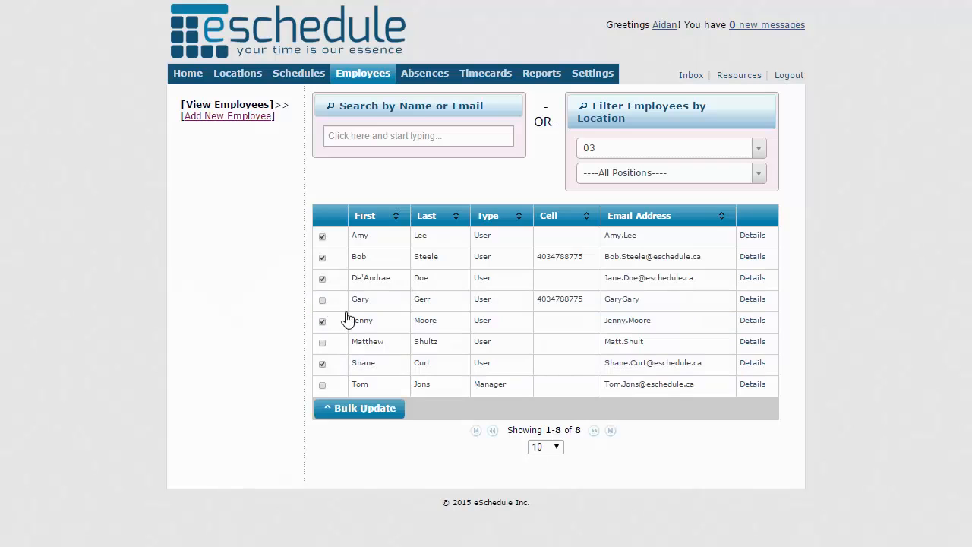
Bulk update the selected employees' maximum hours per week to 24 hours and confirm the change.
left_click(378, 417)
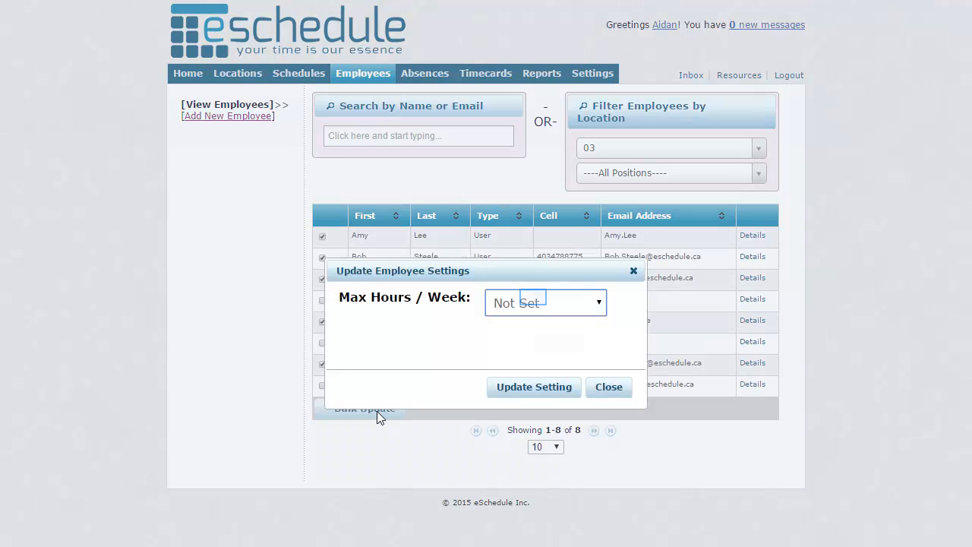
left_click(532, 302)
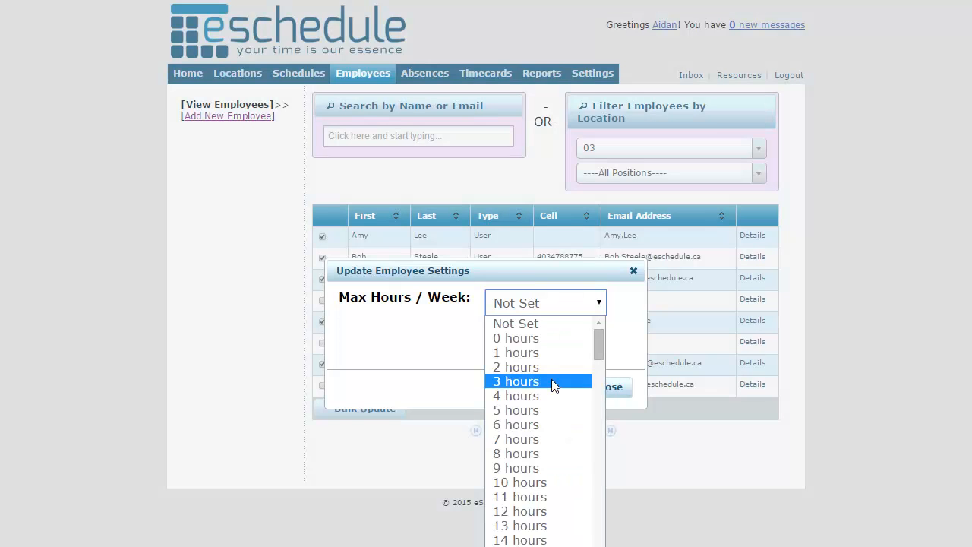
scroll(551, 379, "down", 3)
left_click(547, 532)
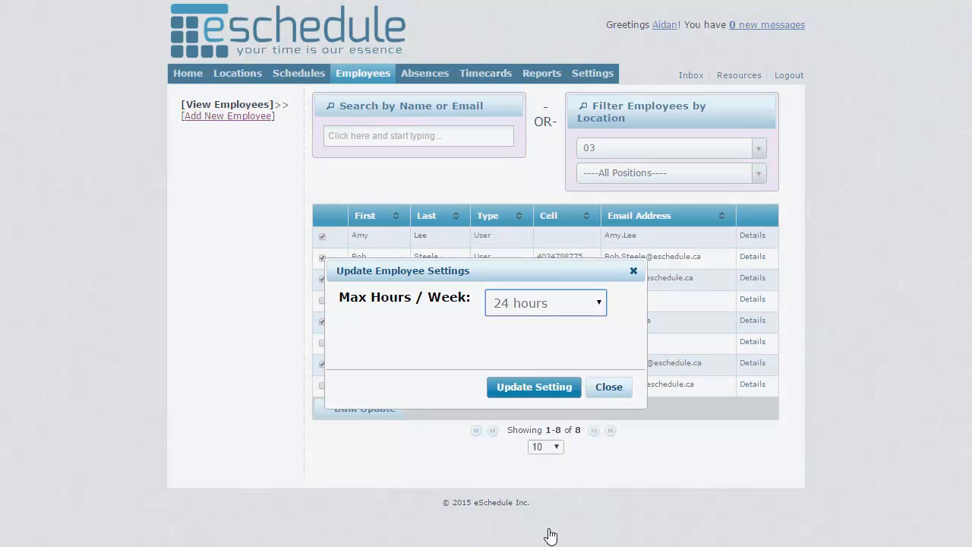
left_click(527, 388)
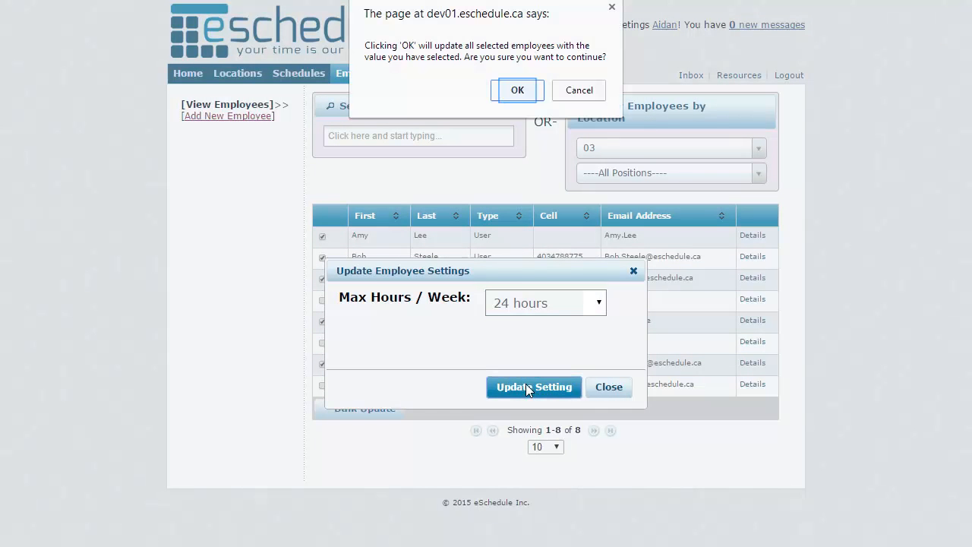
left_click(516, 91)
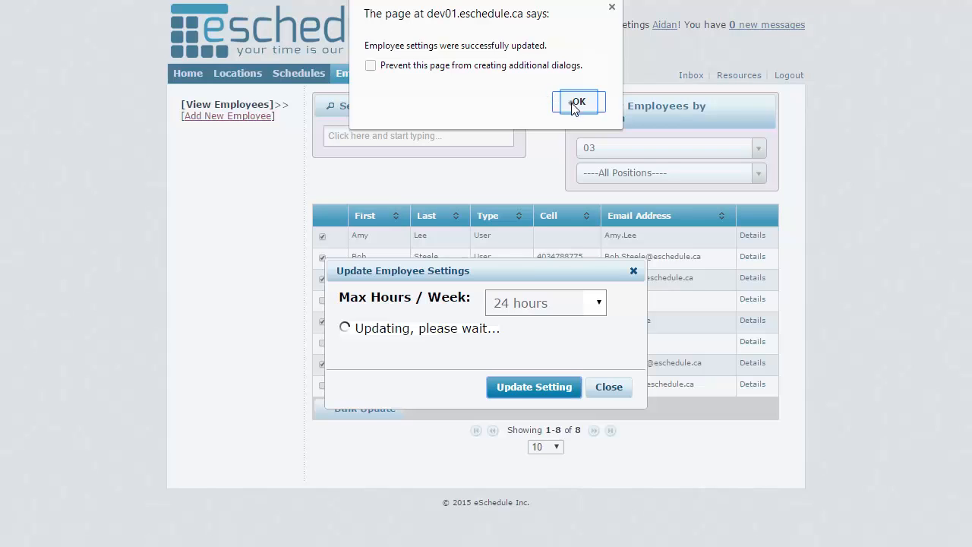
left_click(574, 102)
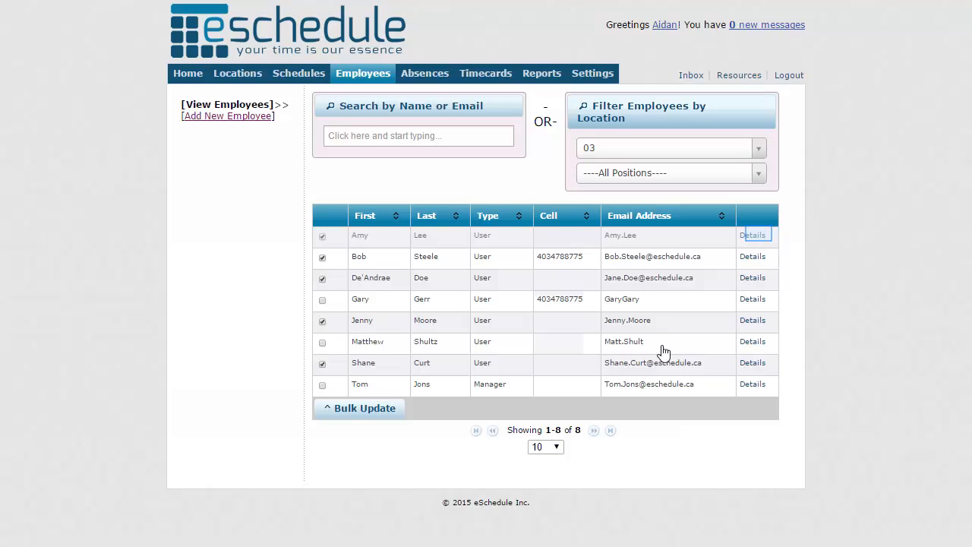
Check the Max Hours / Week setting in the first listed employee's profile and return to the home page.
left_click(752, 235)
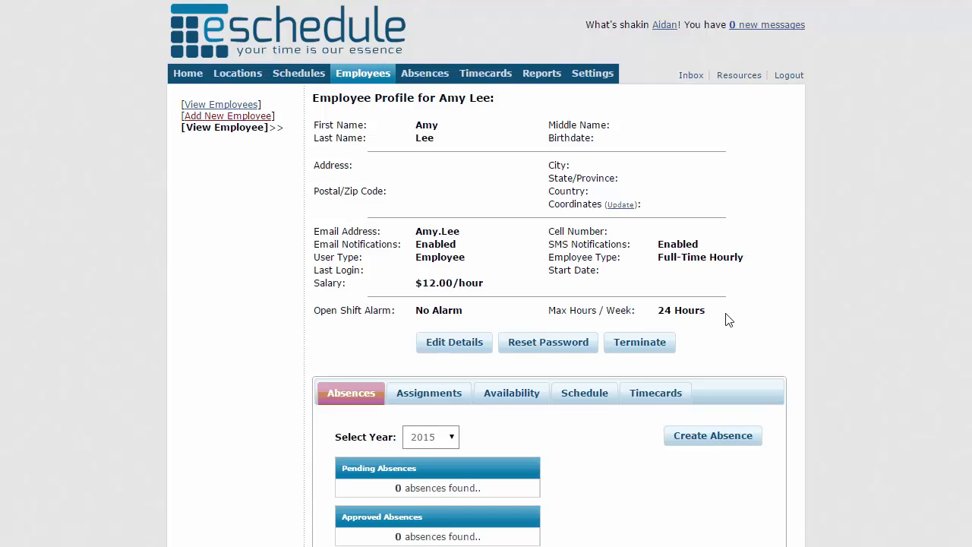
left_click_drag(712, 314, 552, 315)
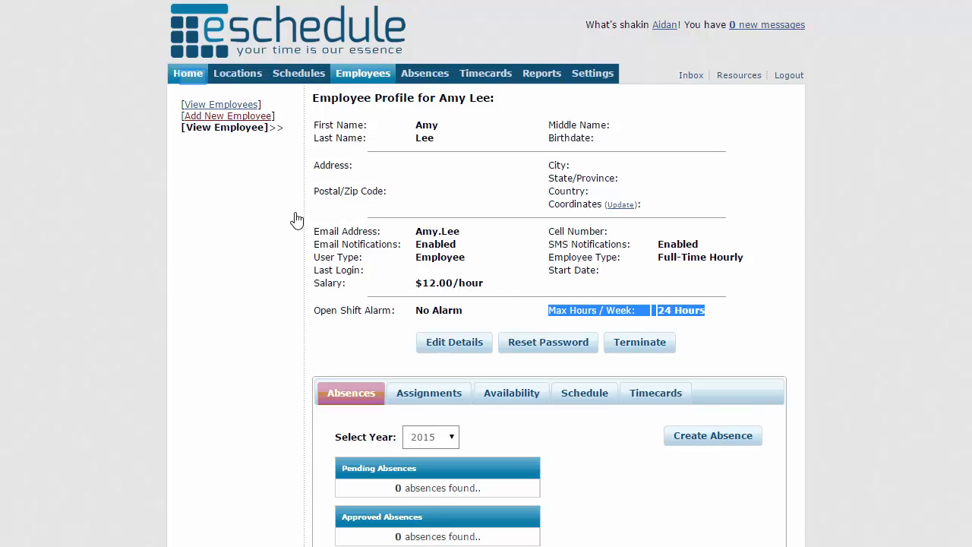
left_click(190, 76)
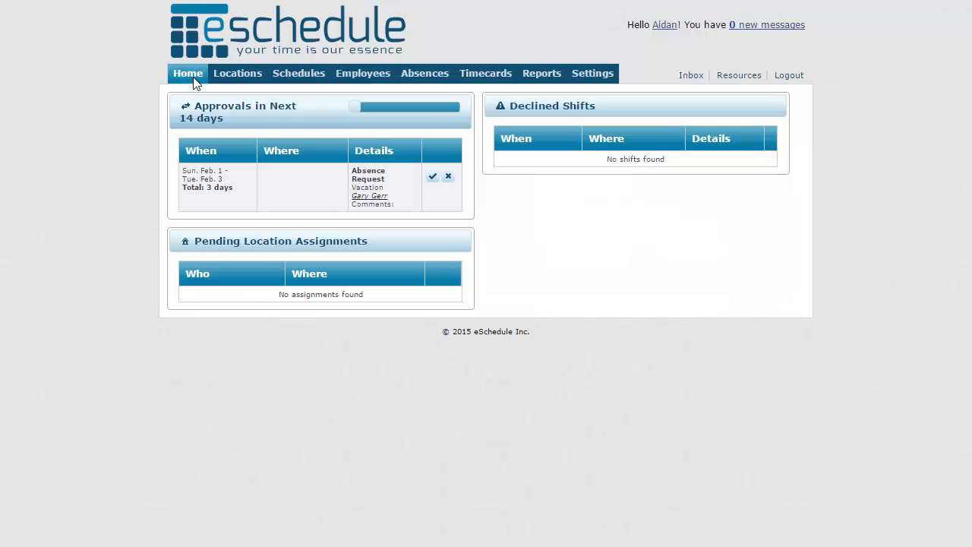